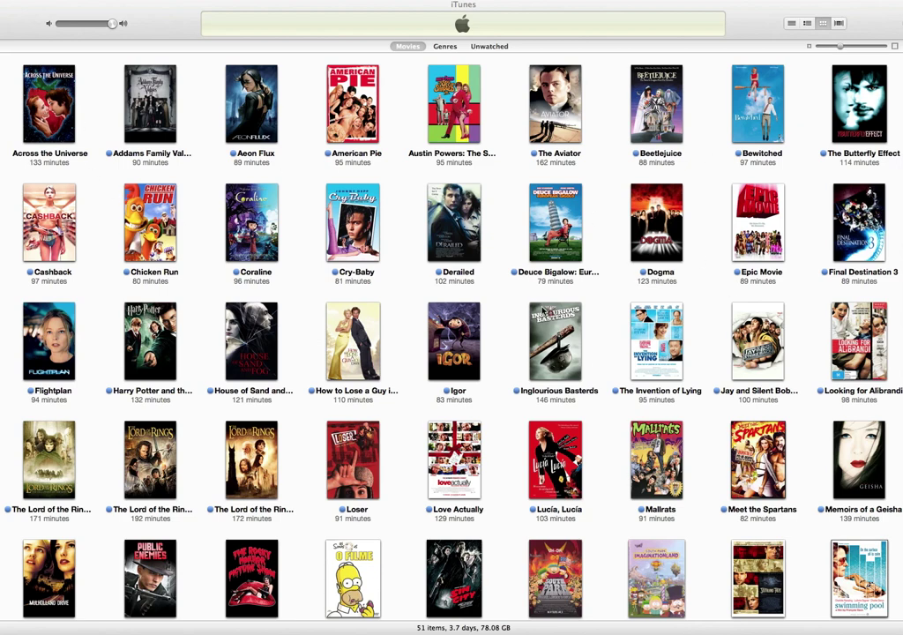
Scroll down the iTunes Movies grid and back up to the top
scroll(320, 420, "down", 3)
scroll(320, 419, "up", 3)
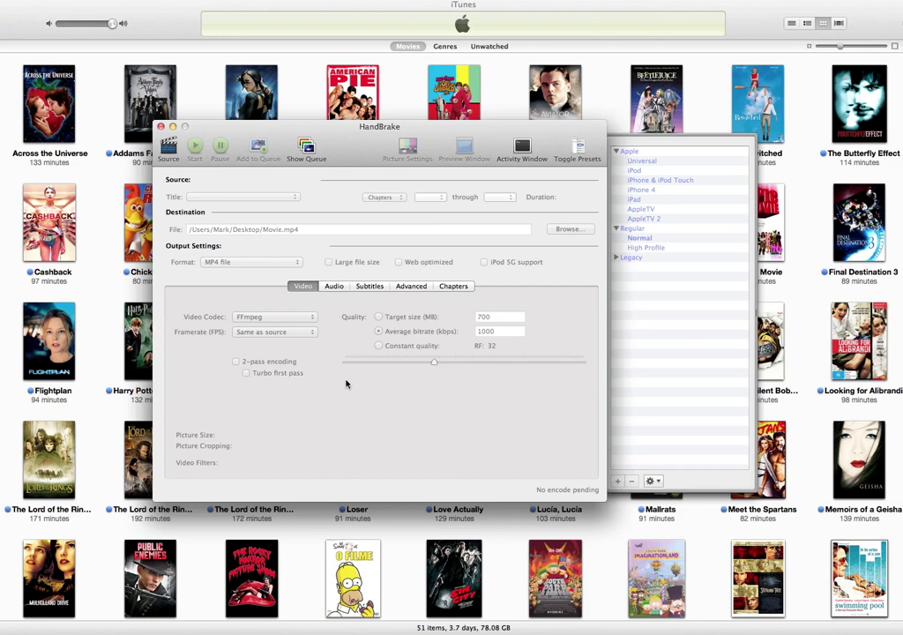
Open the HIJA_DEL_CANIBAL disc as HandBrake's source so it gets scanned
left_click(177, 155)
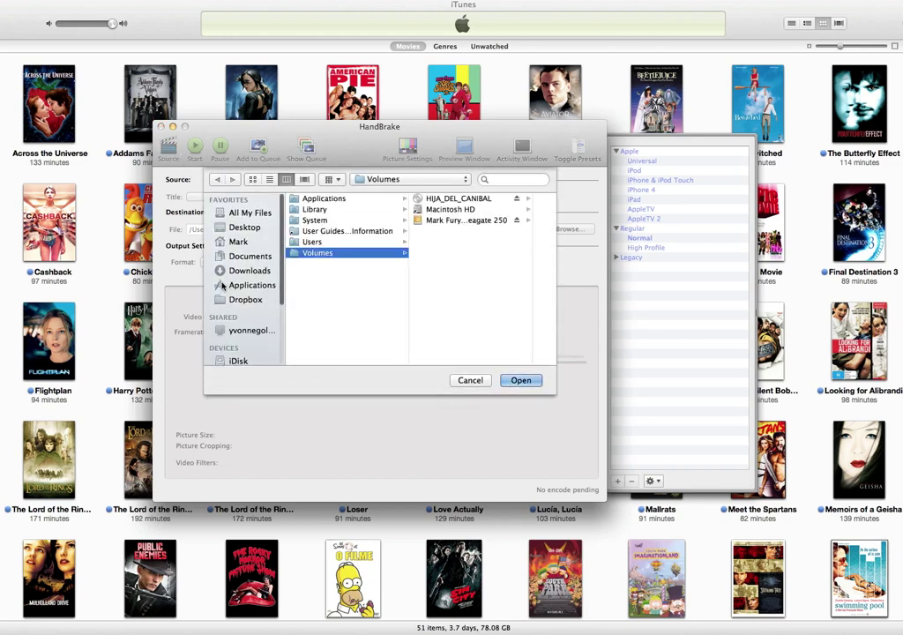
scroll(230, 311, "down", 3)
left_click(232, 317)
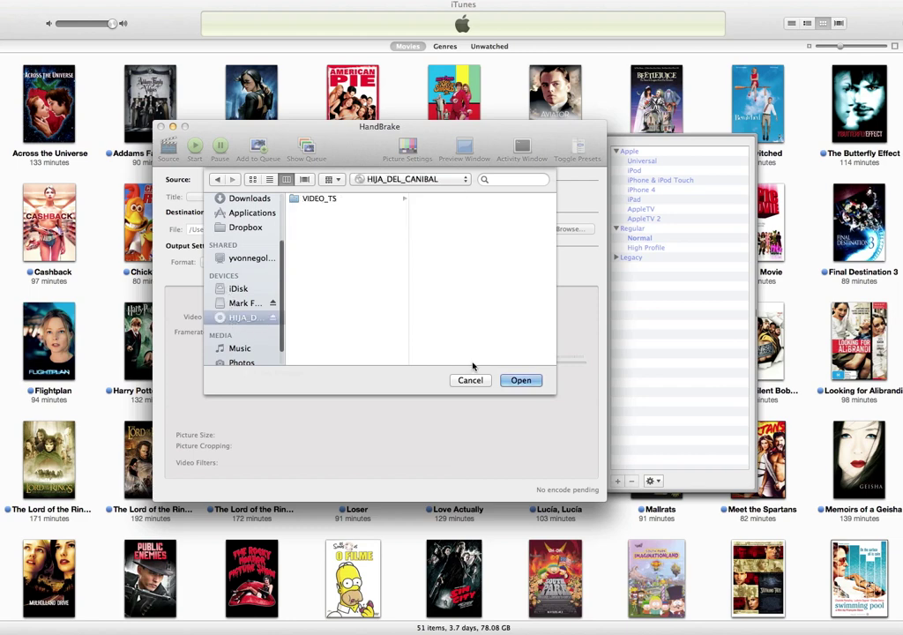
left_click(504, 380)
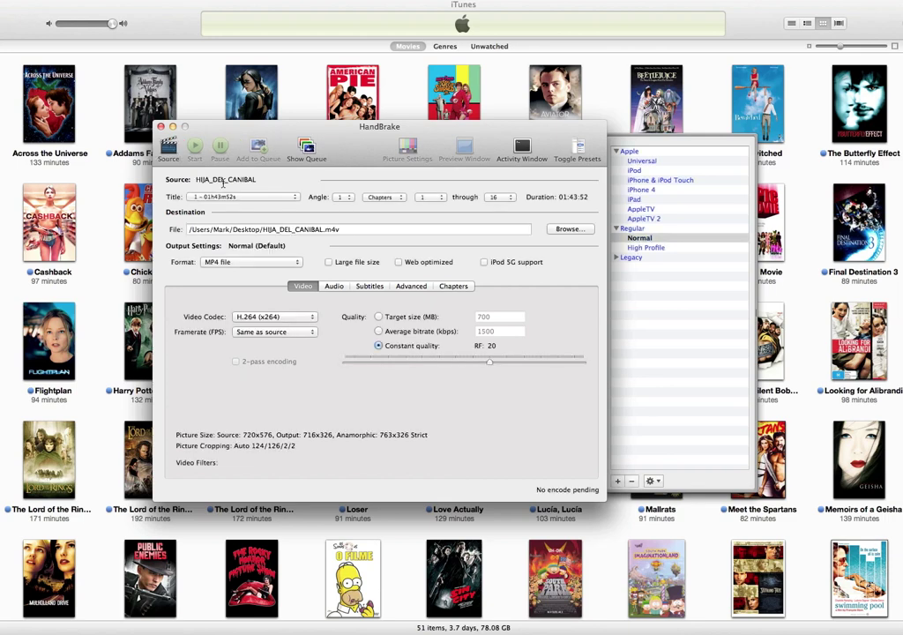
Keep title 1, the 01h43m52s main feature, selected in the Title list
left_click(230, 196)
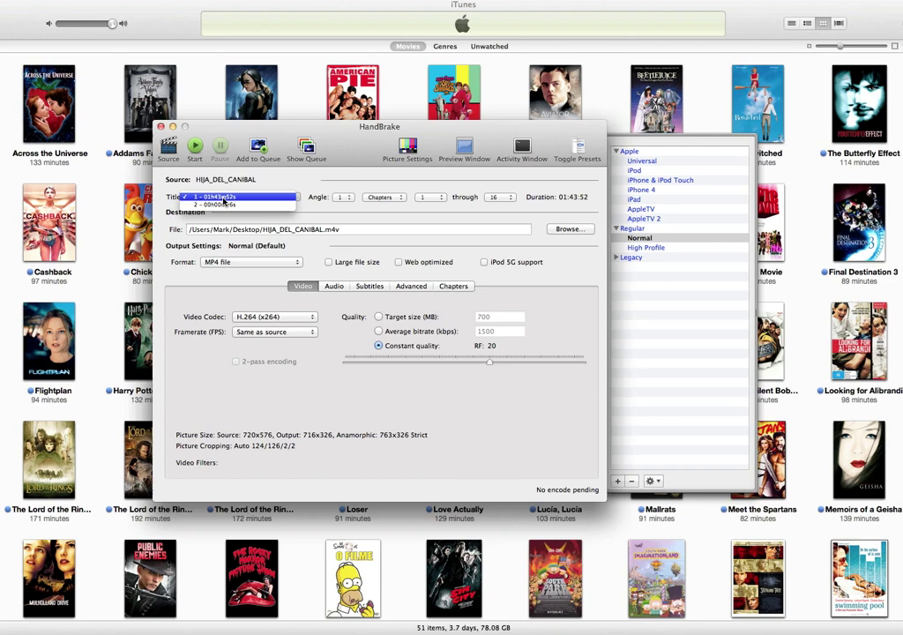
left_click(213, 199)
left_click(213, 200)
left_click(222, 198)
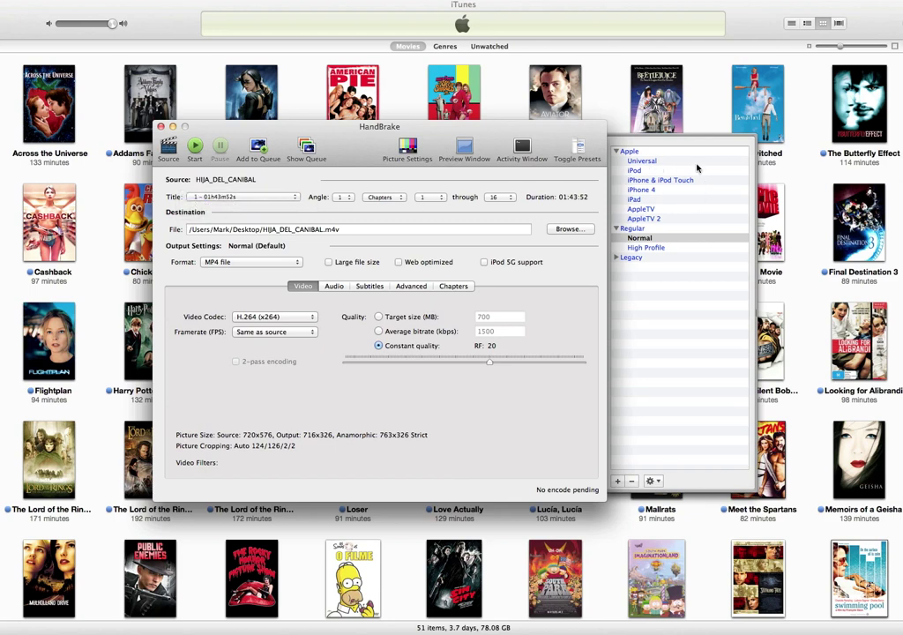
Choose the Universal preset and replace HIJA_DEL_CANIBAL in the output name with 'Lucia Lucia'
left_click(643, 162)
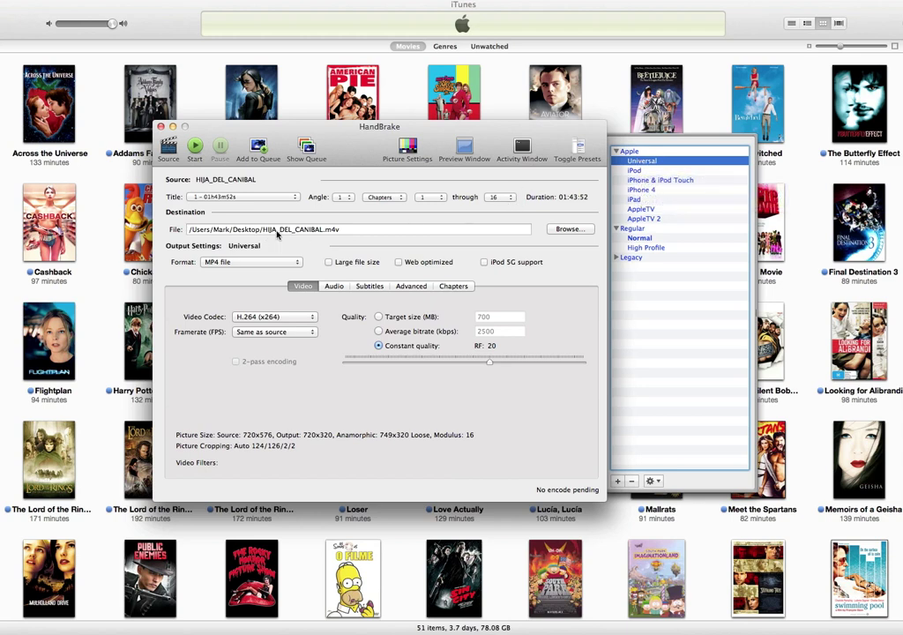
left_click(320, 230)
left_click_drag(322, 229, 262, 230)
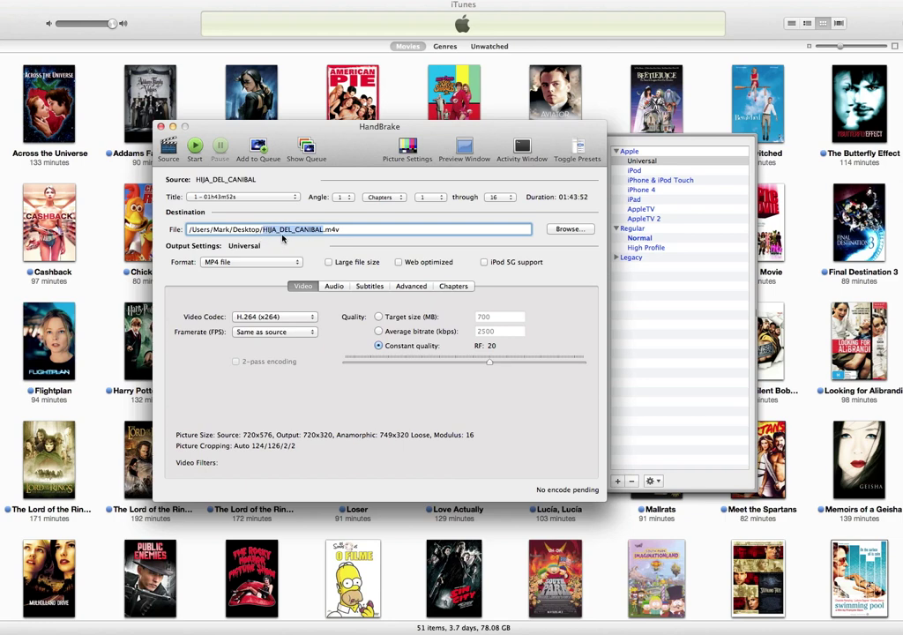
type("Lucia Lucia")
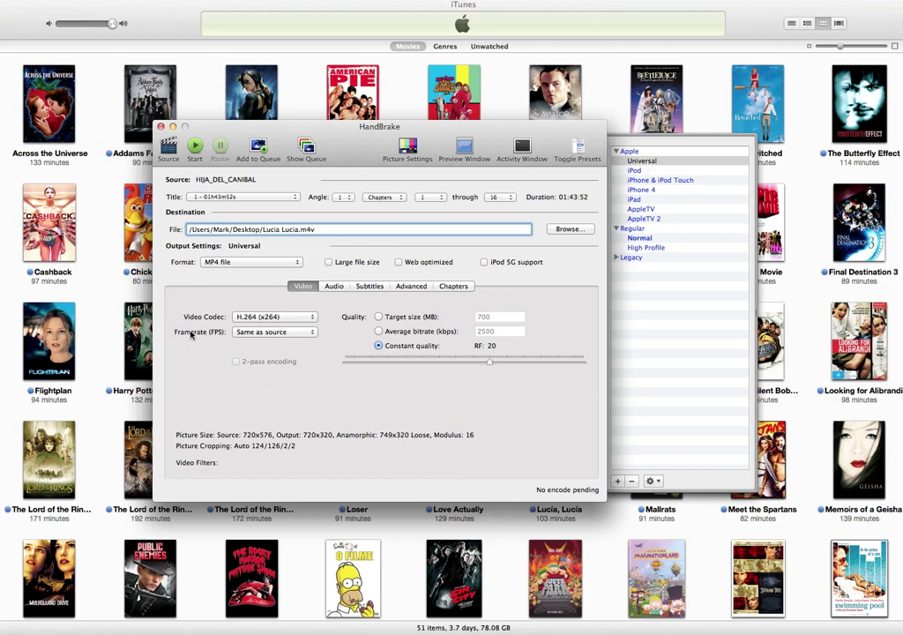
left_click(283, 263)
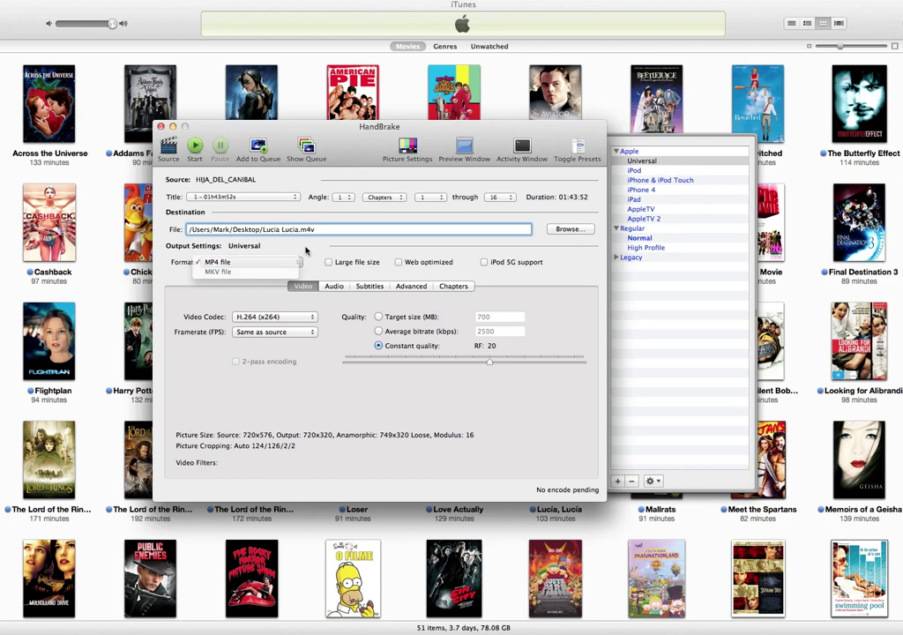
left_click(238, 262)
left_click(296, 321)
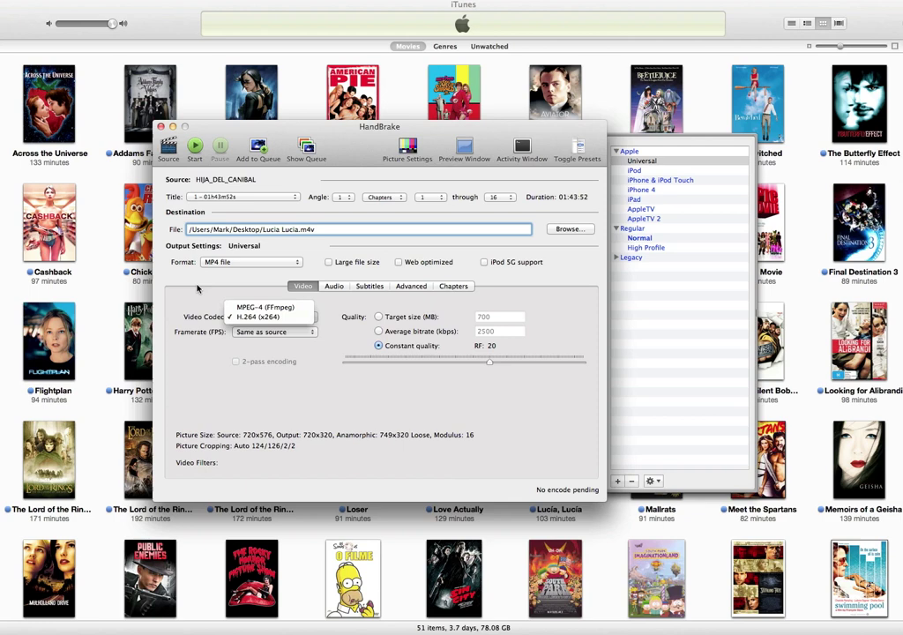
left_click(255, 317)
left_click(265, 331)
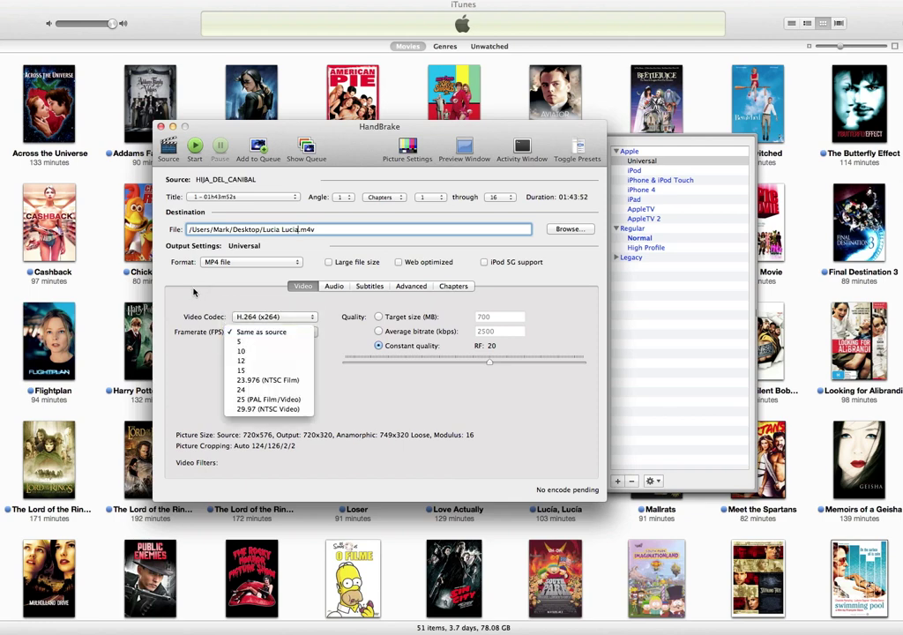
left_click(269, 332)
left_click(335, 285)
left_click(370, 285)
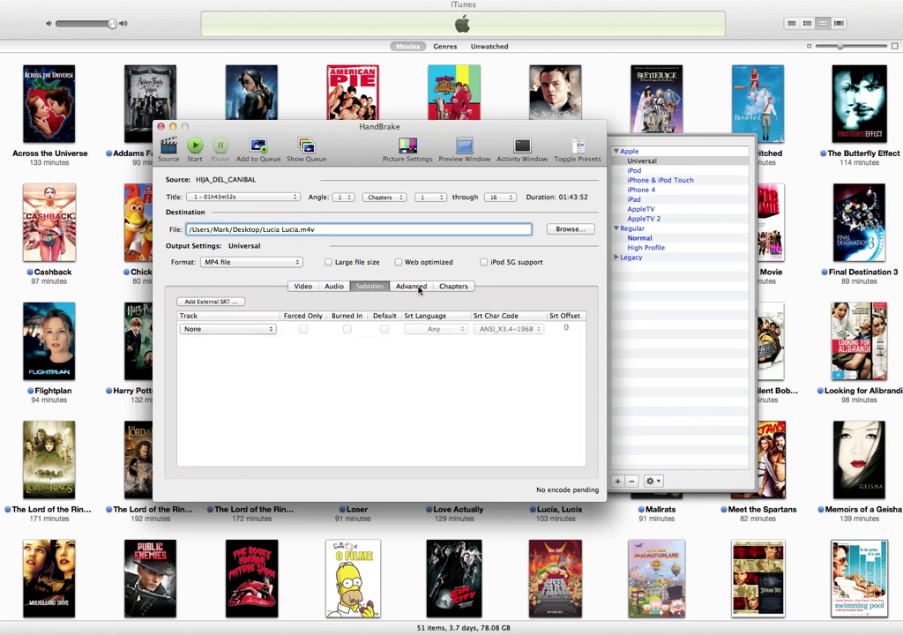
left_click(410, 286)
left_click(453, 286)
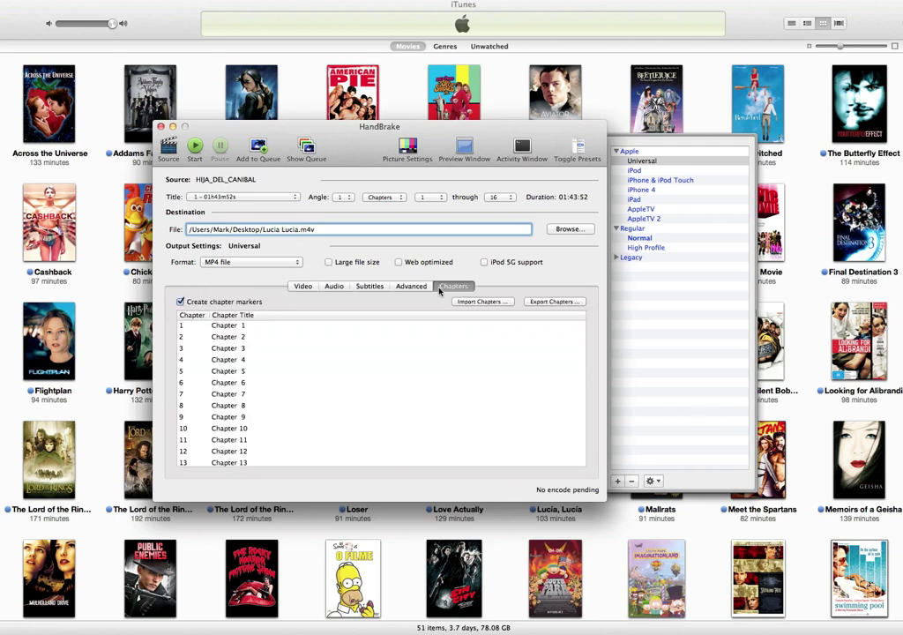
left_click(302, 285)
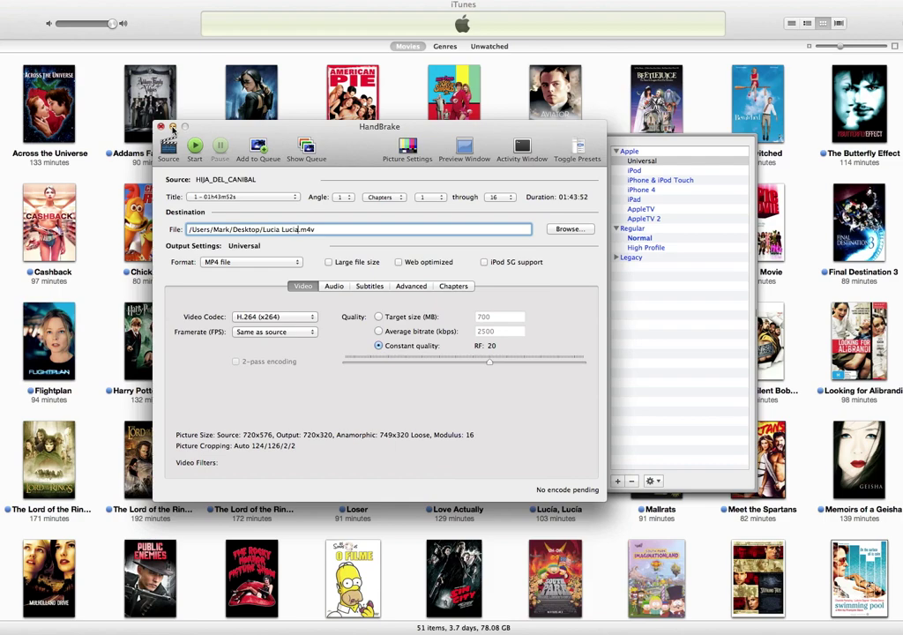
Hide HandBrake and start adding a movie to iFlicks, browsing into the home folder
left_click(172, 127)
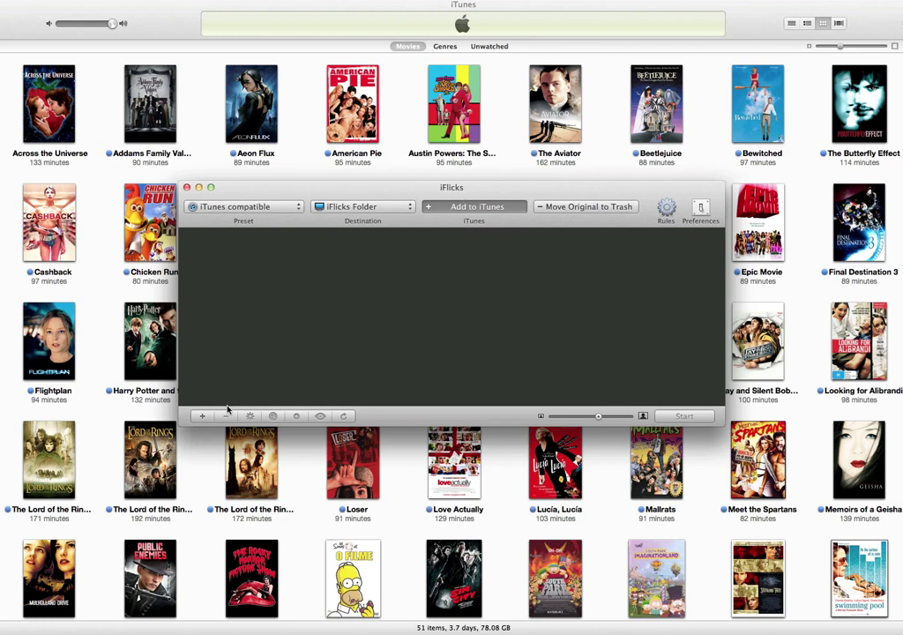
left_click(200, 417)
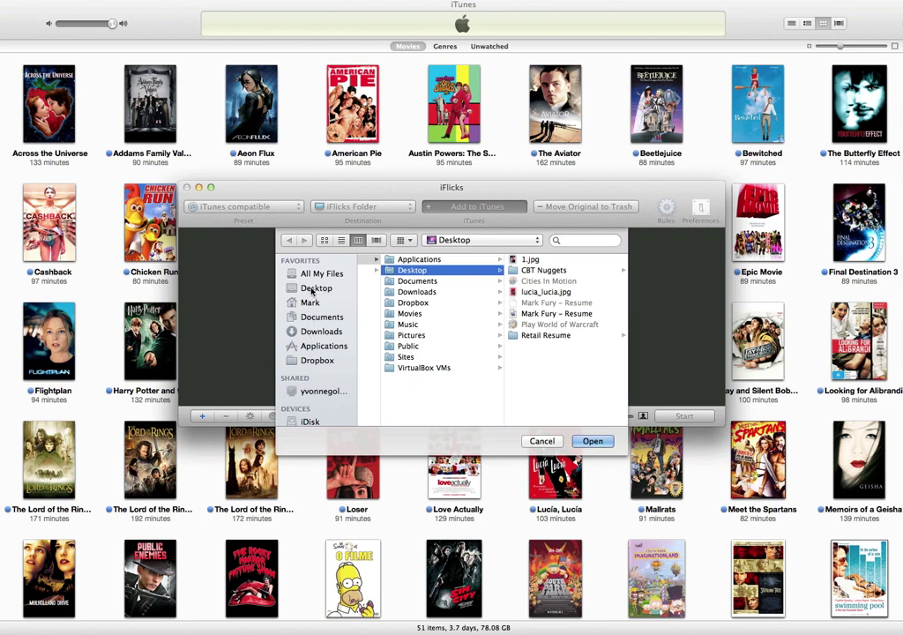
scroll(388, 291, "left", 3)
left_click(390, 269)
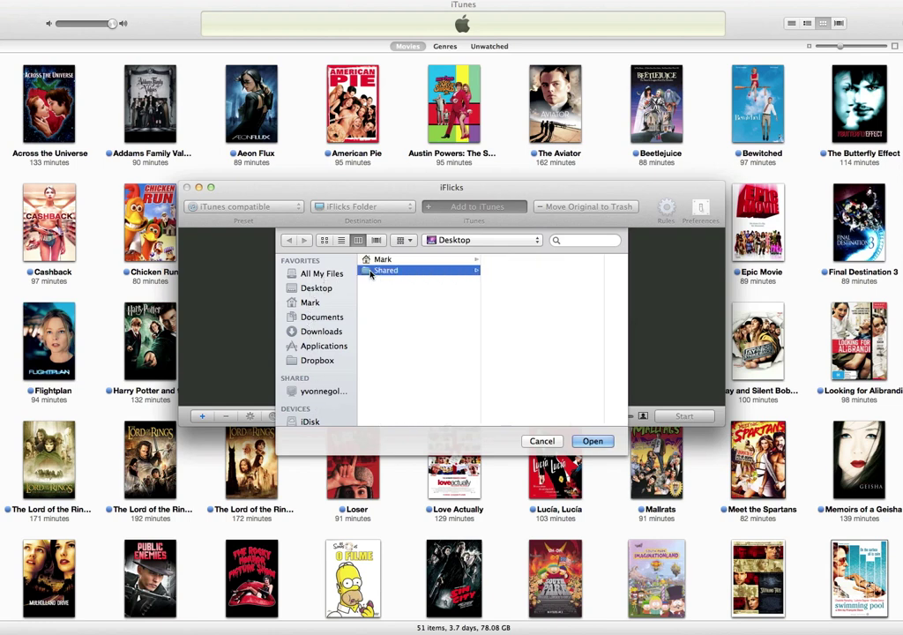
left_click(390, 260)
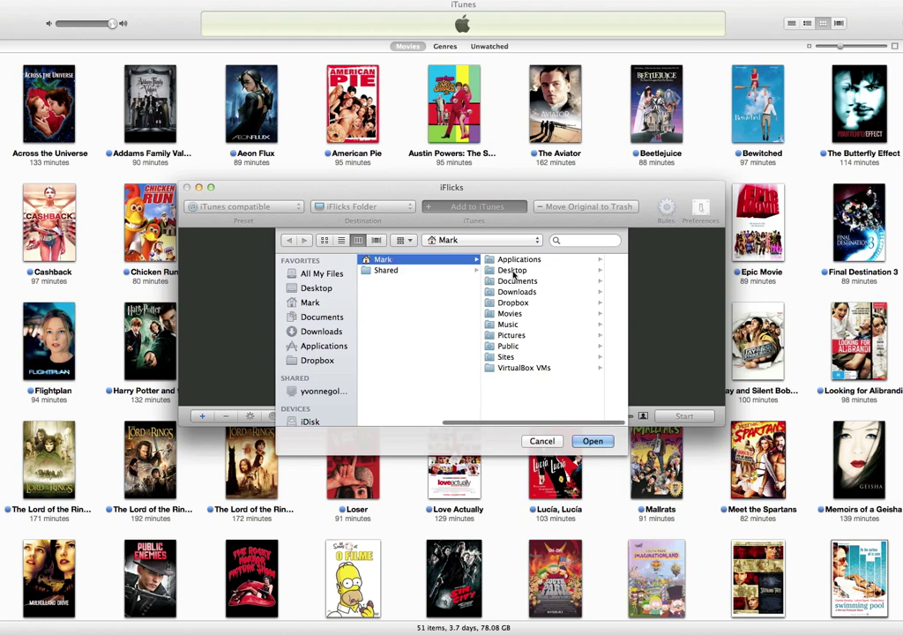
Load American Pie.m4v from Music > iTunes > iTunes Media > Movies > American Pie
left_click(510, 325)
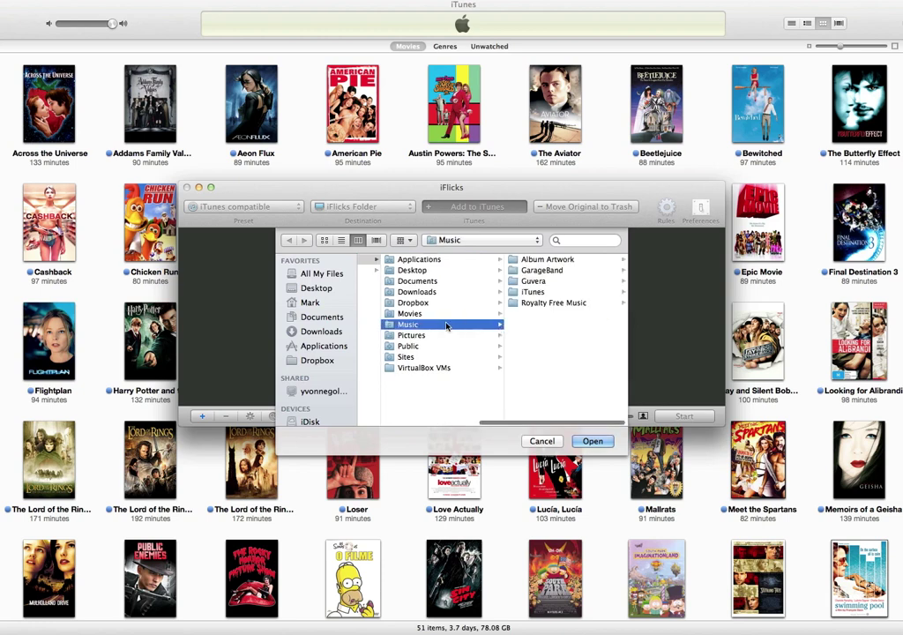
left_click(536, 294)
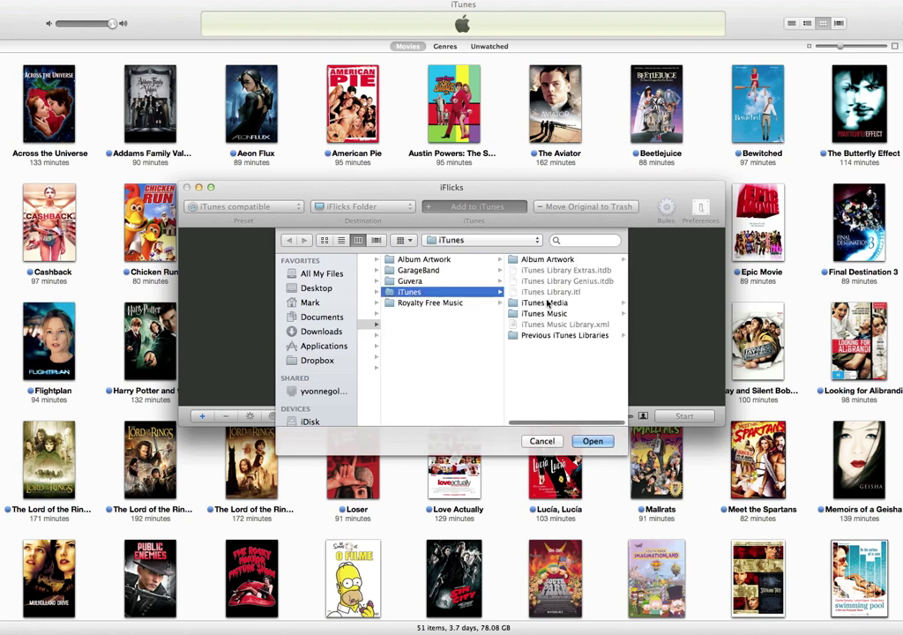
left_click(547, 303)
left_click(538, 294)
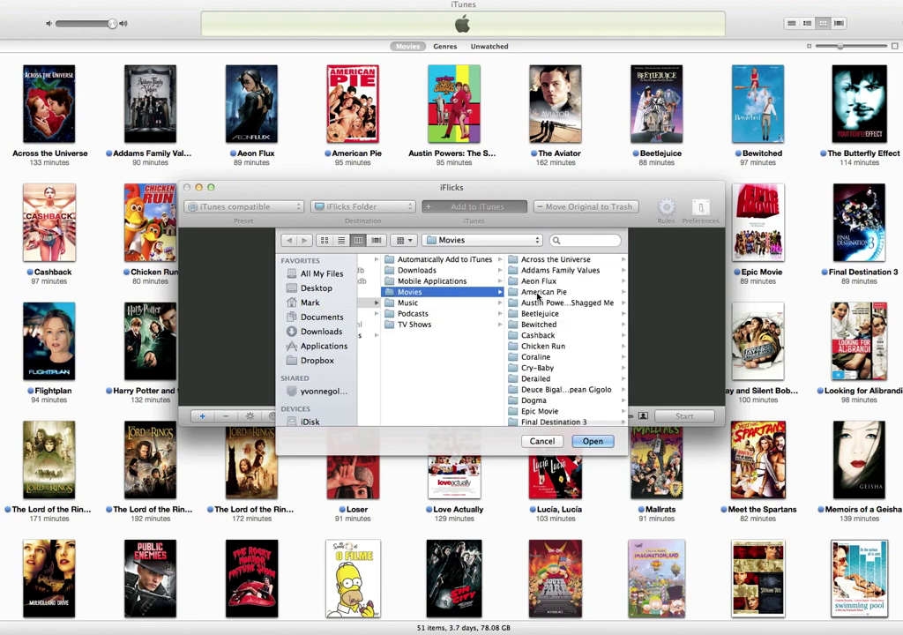
left_click(538, 297)
left_click(529, 260)
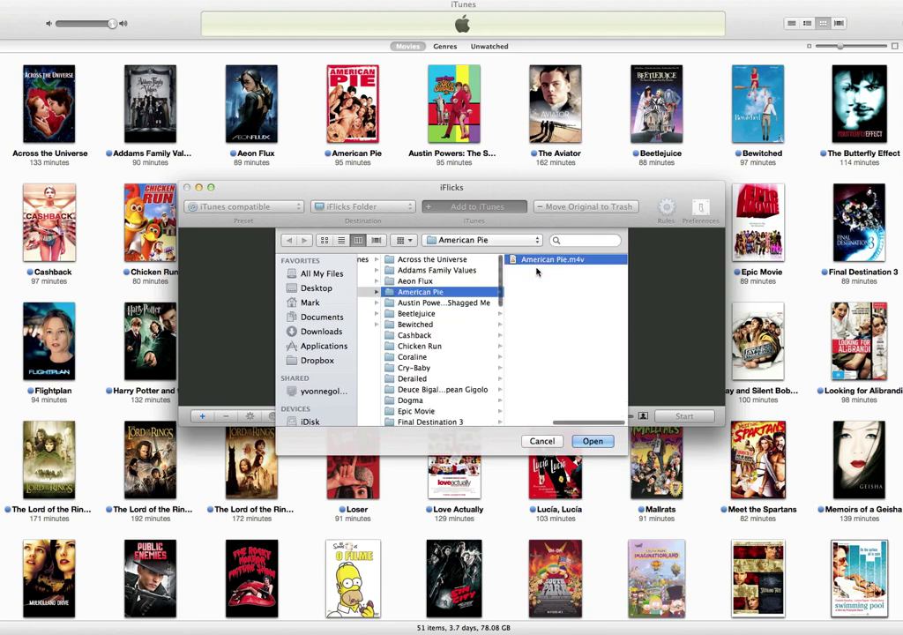
left_click(591, 440)
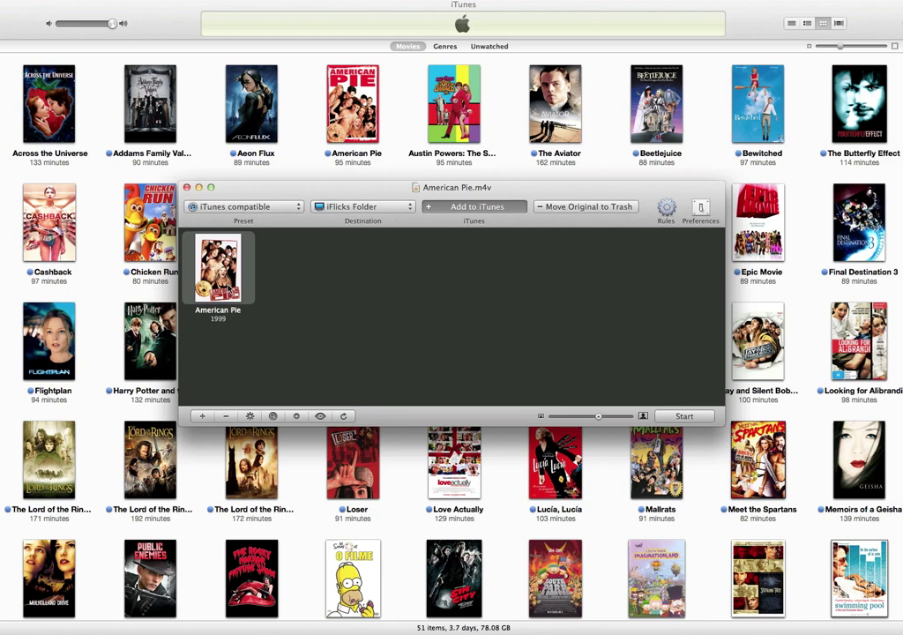
Review American Pie's metadata leaving Definition at SD, then enable Move Original to Trash
double_click(231, 287)
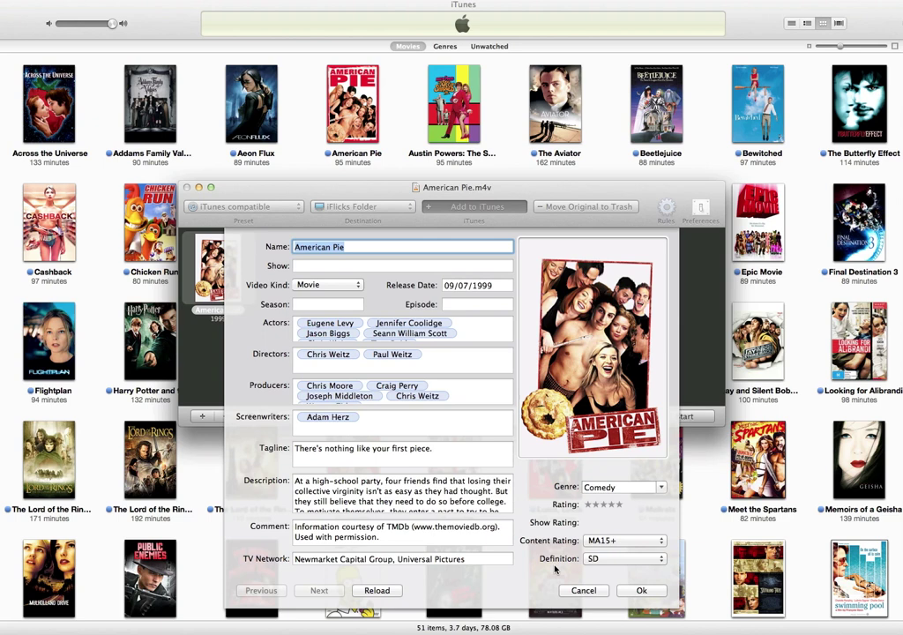
left_click(602, 559)
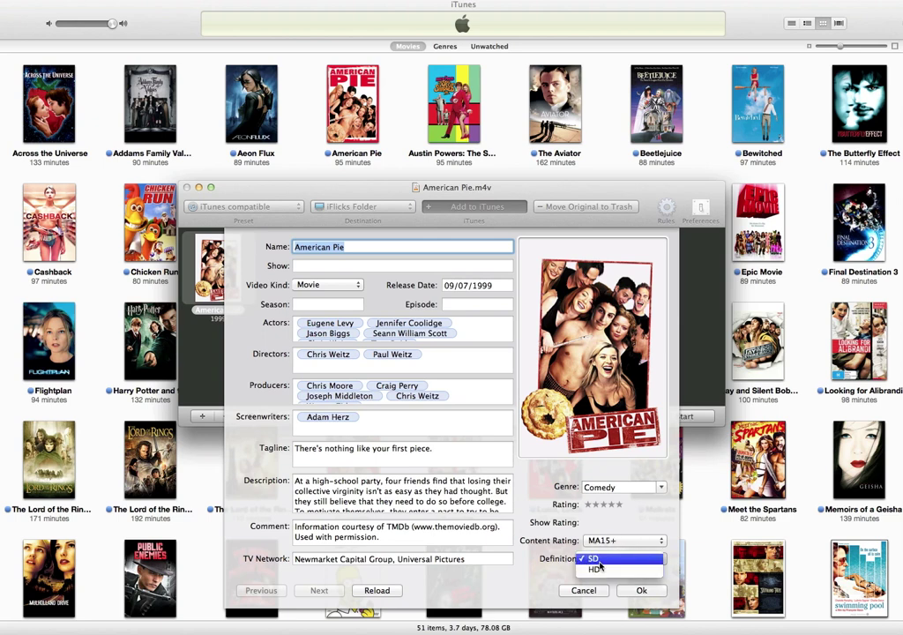
left_click(517, 278)
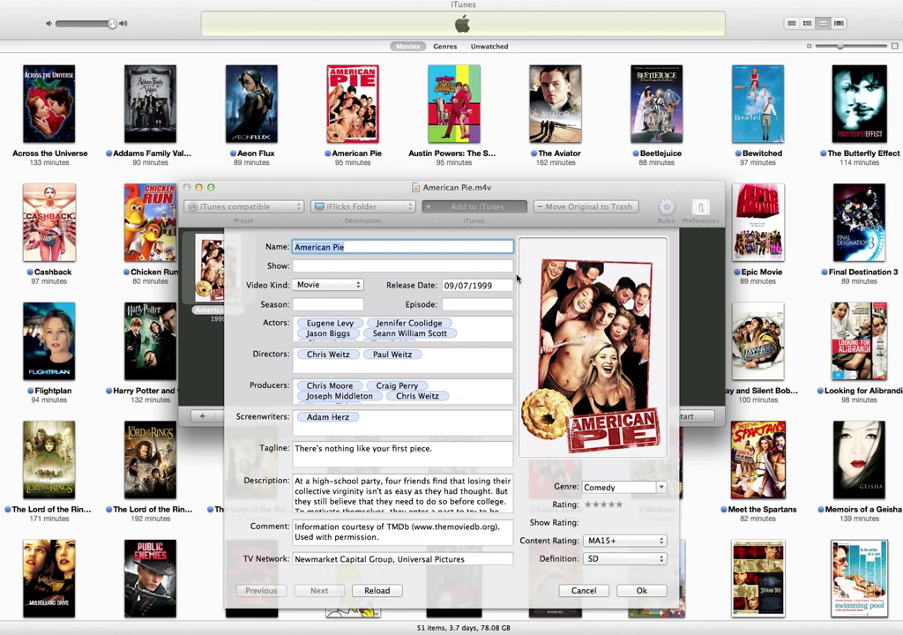
left_click(581, 590)
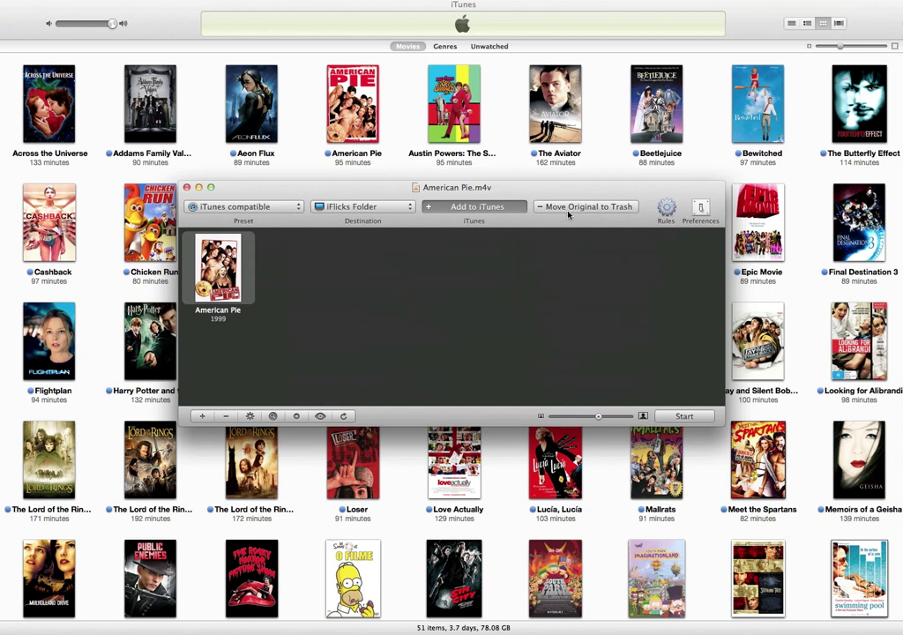
left_click(568, 210)
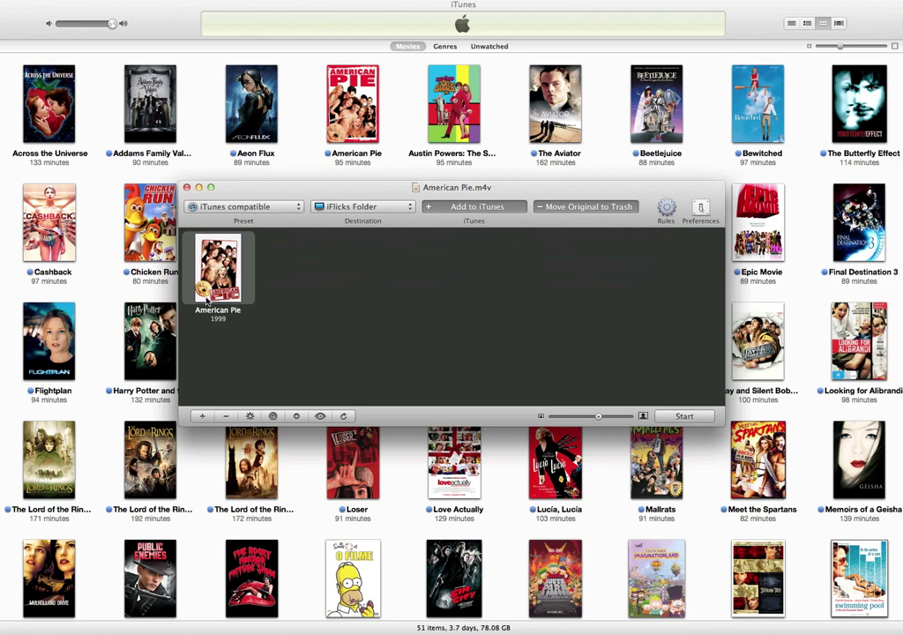
left_click(304, 132)
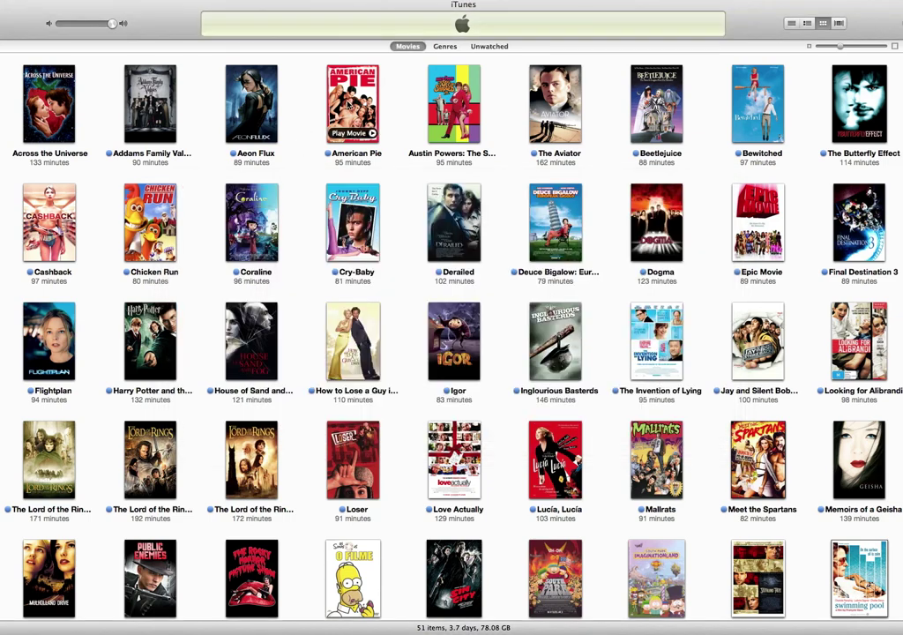
right_click(348, 97)
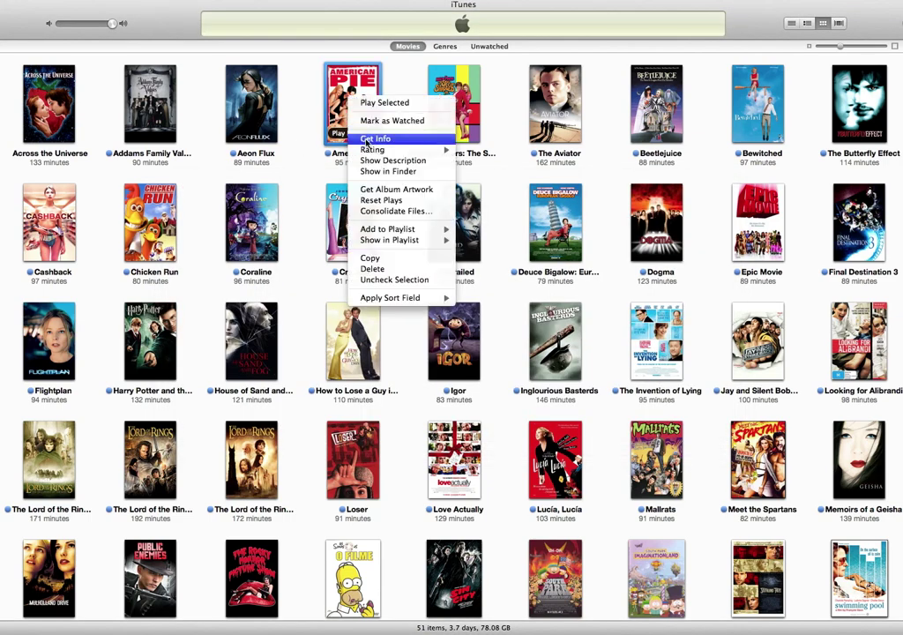
left_click(369, 141)
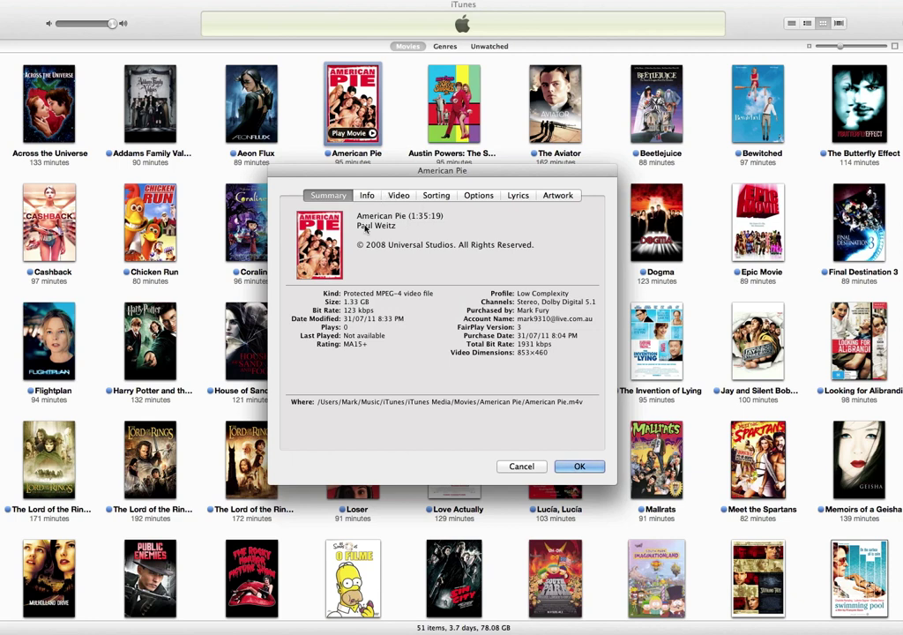
left_click(367, 195)
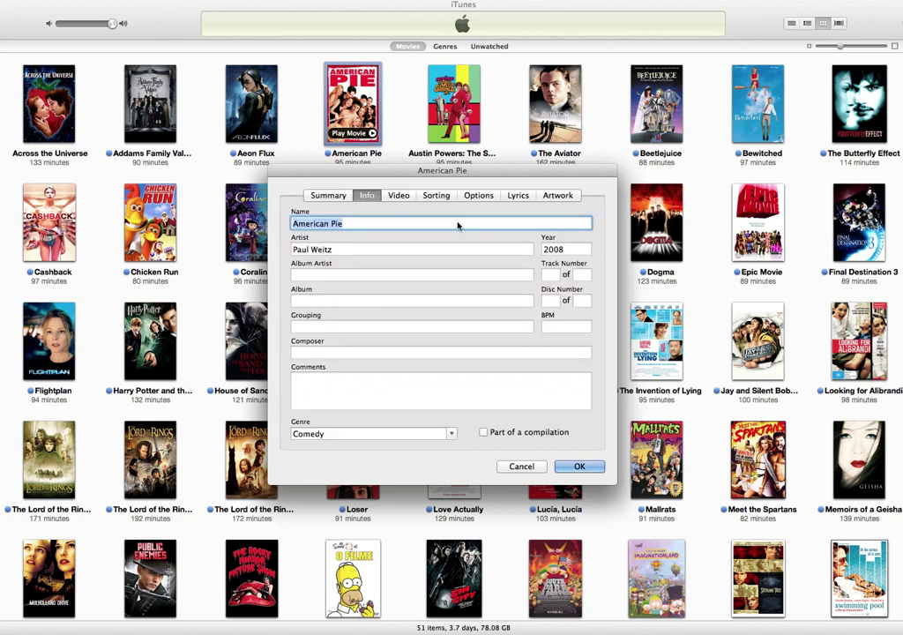
left_click(394, 196)
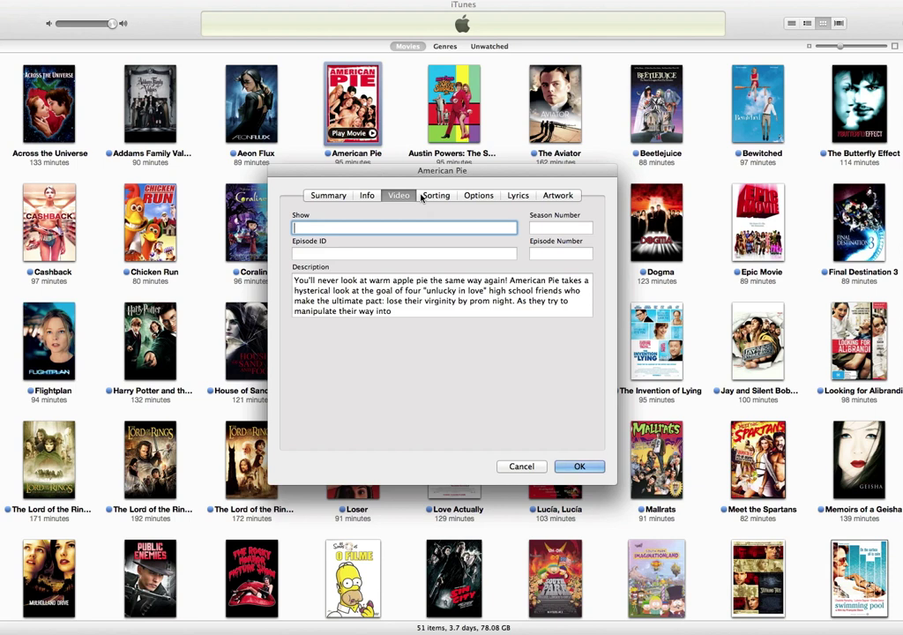
left_click(421, 197)
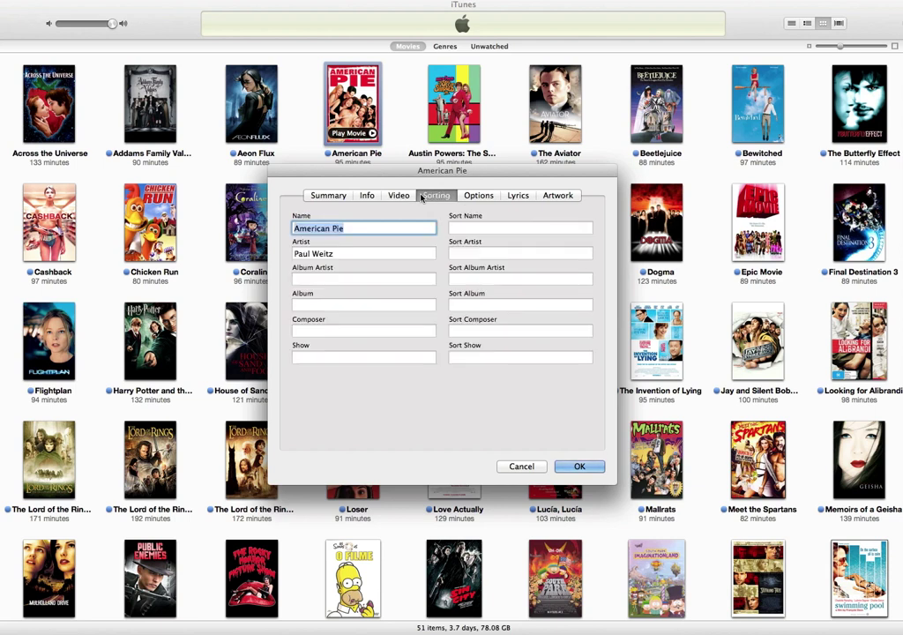
left_click(480, 197)
left_click(517, 196)
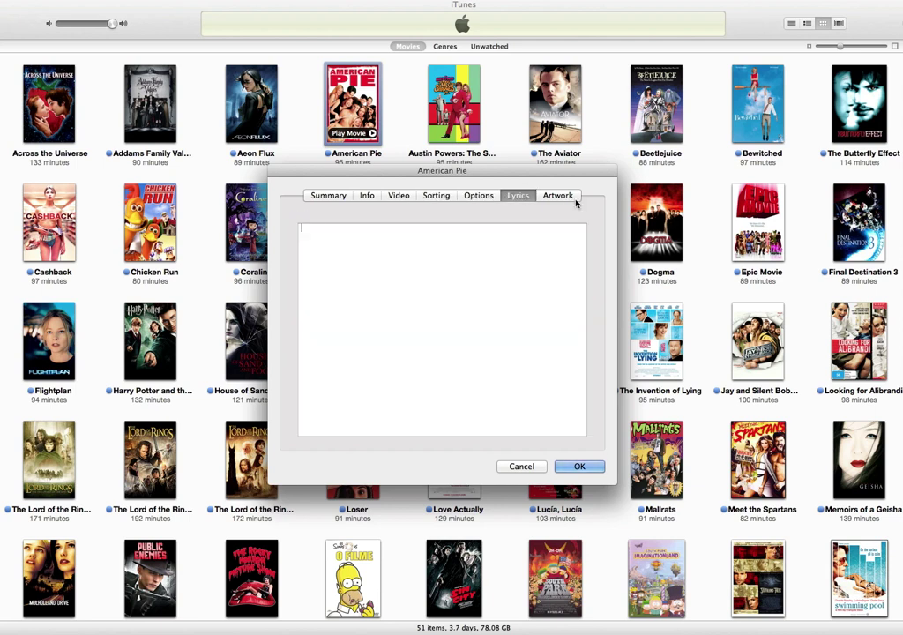
left_click(567, 198)
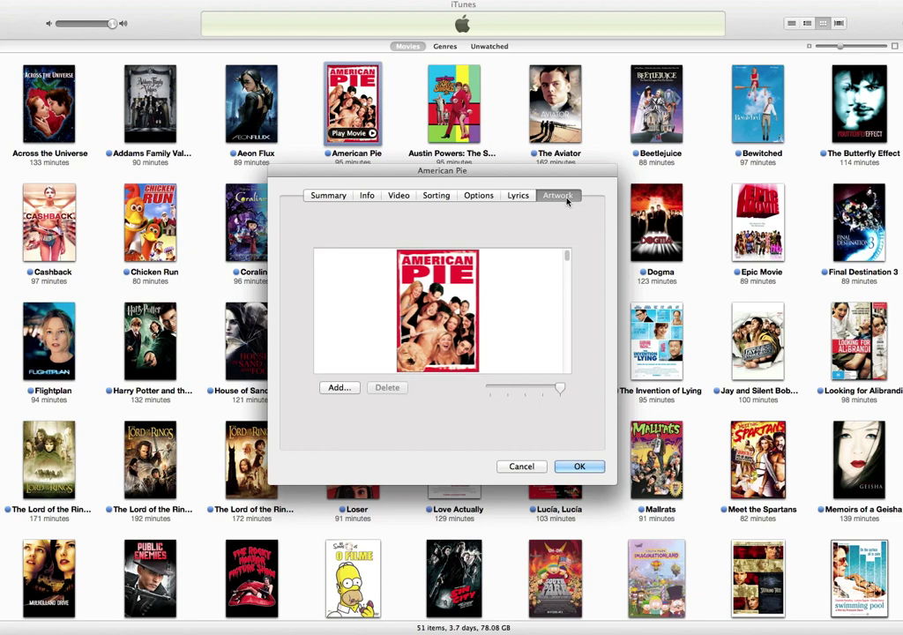
left_click(326, 196)
left_click(521, 465)
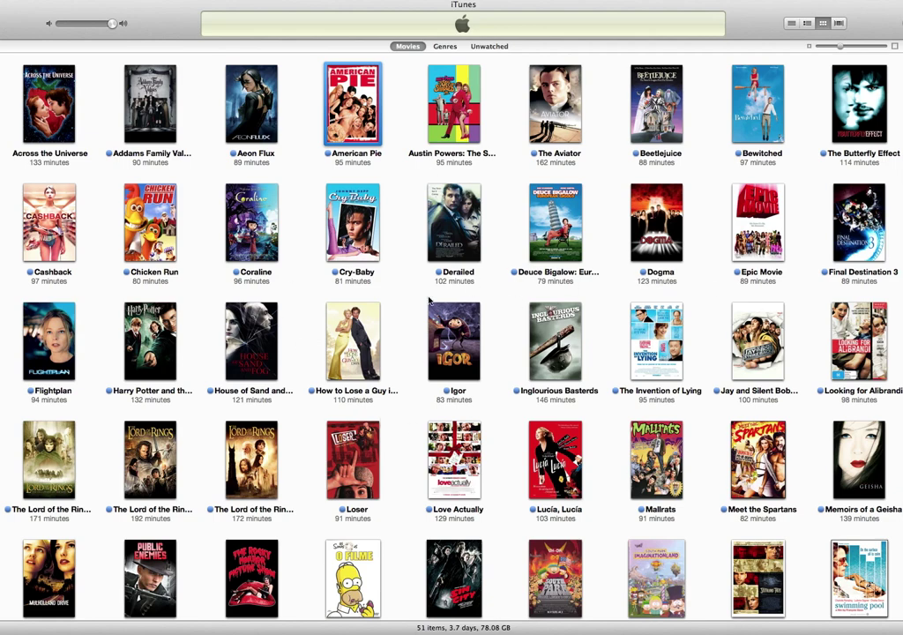
scroll(424, 301, "down", 2)
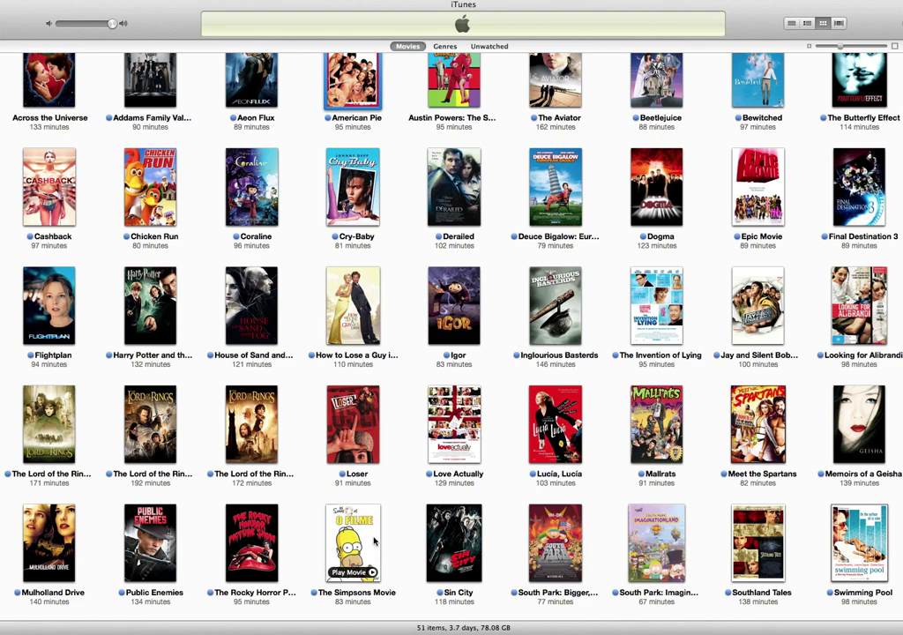
scroll(376, 533, "up", 2)
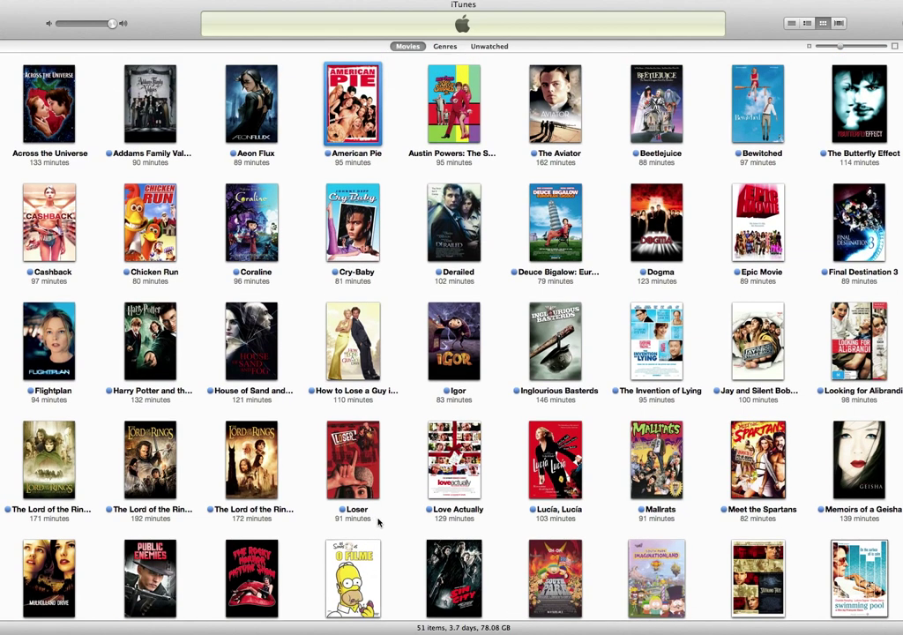
mouse_move(580, 425)
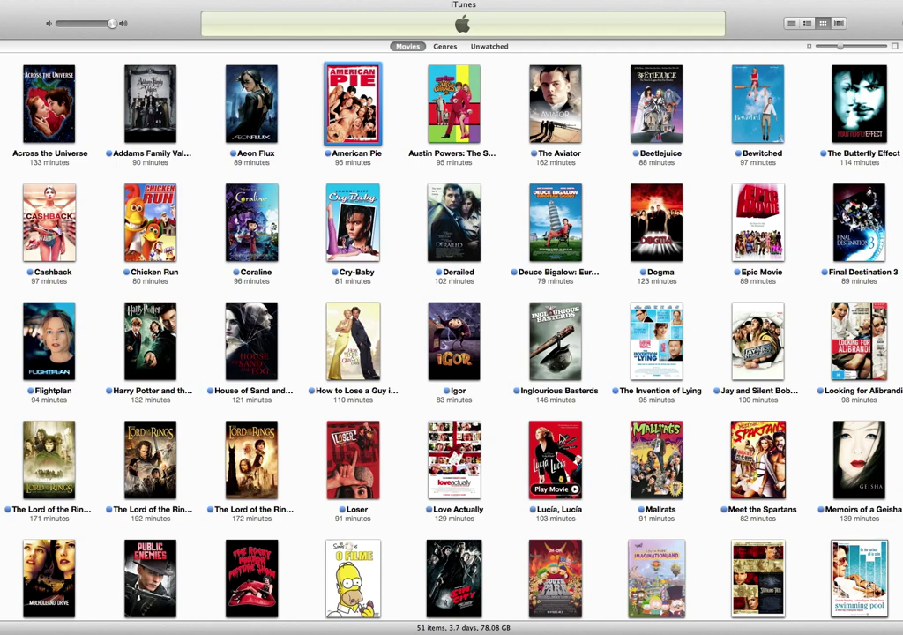
scroll(516, 444, "down", 3)
scroll(516, 443, "up", 3)
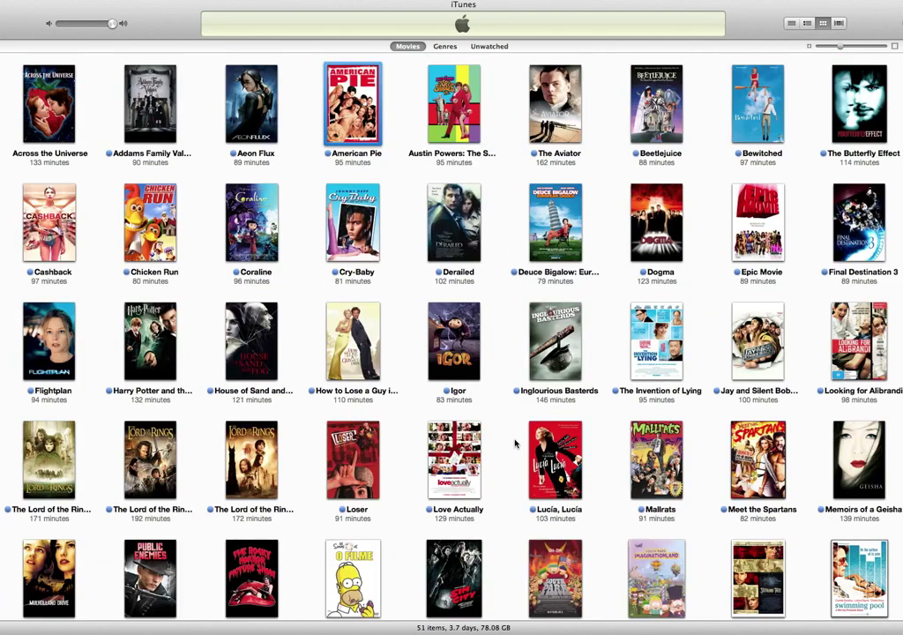